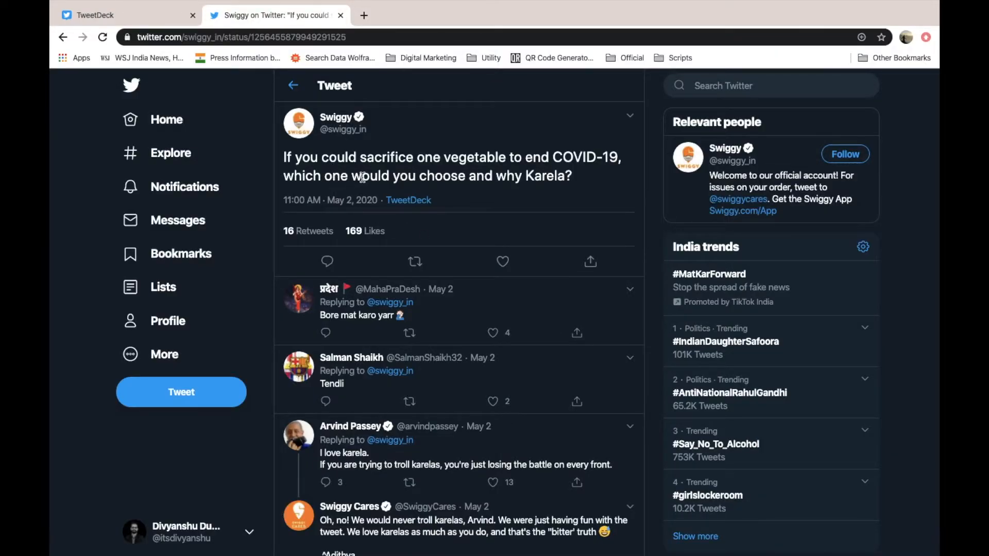
# - Switch to TweetDeck and add a column for #TeacherAppreciationDay from the New York trends
pyautogui.click(140, 21)
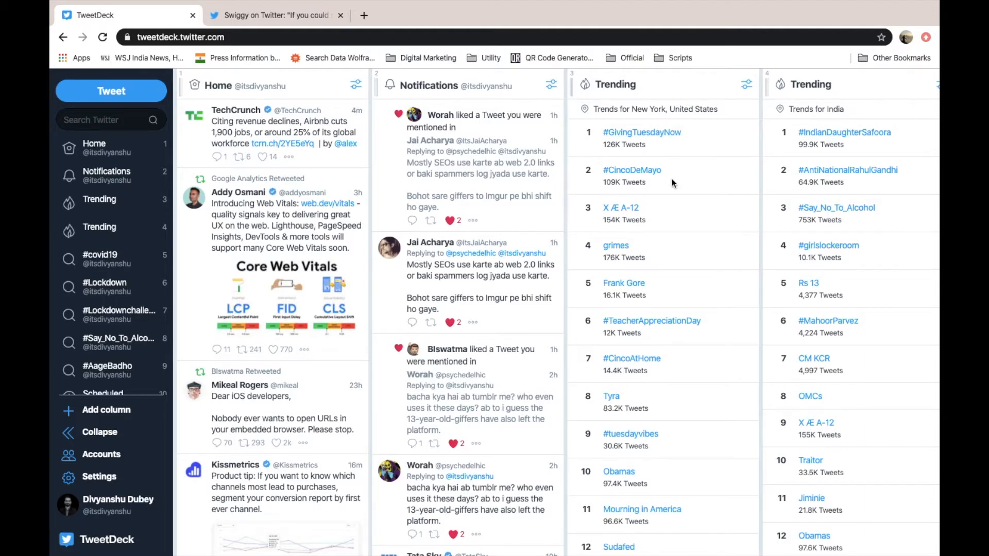
pyautogui.hscroll(5, 672, 183)
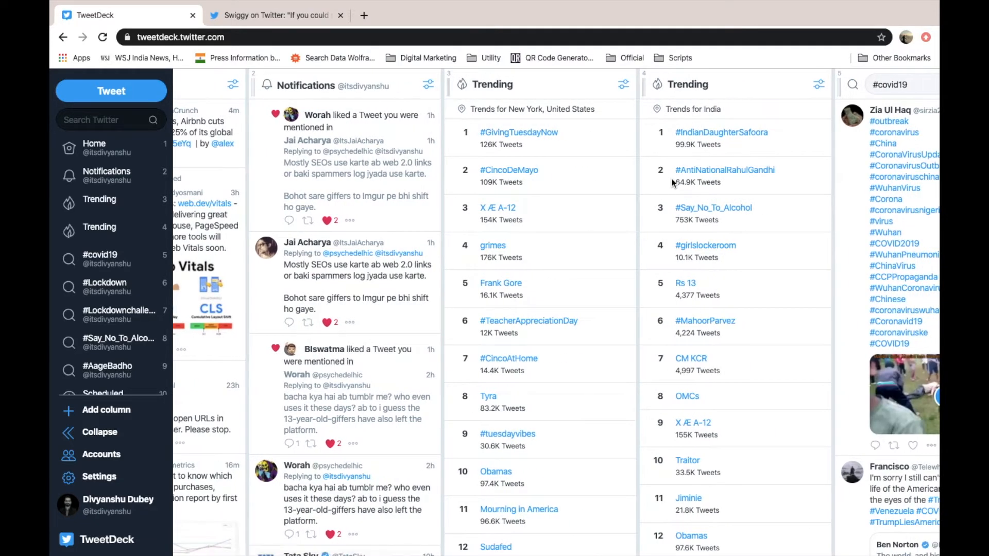
pyautogui.hscroll(-5, 672, 183)
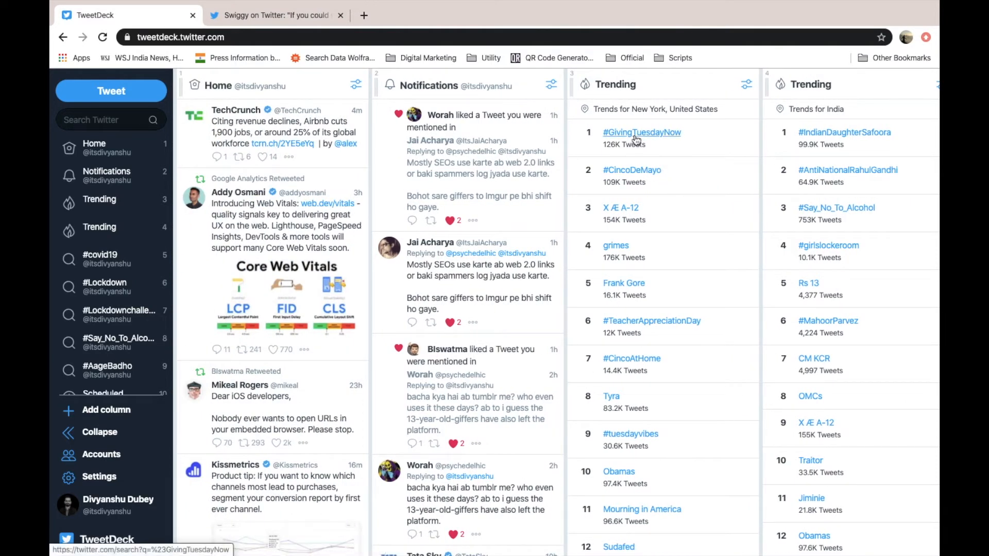
pyautogui.click(641, 323)
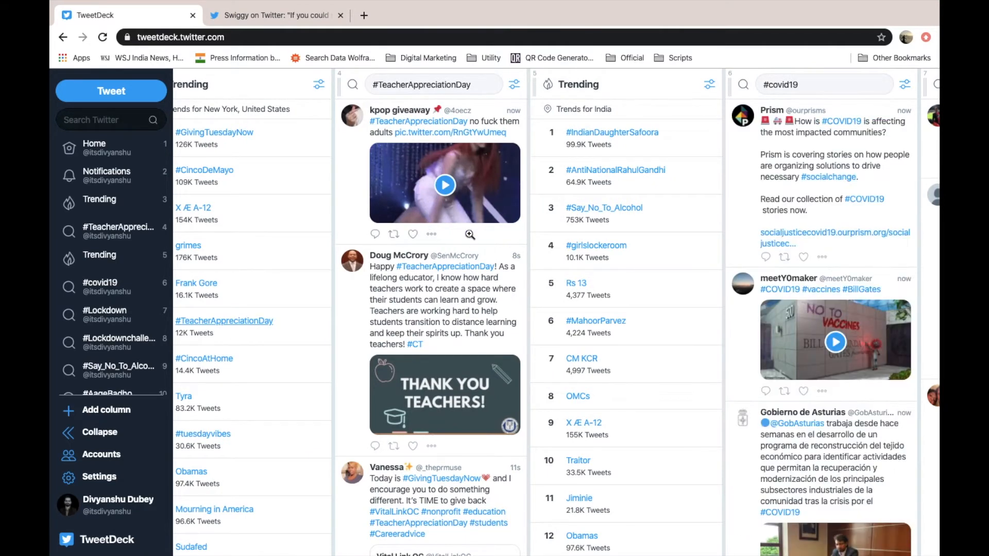
# - Skim the incoming tweets in the new #TeacherAppreciationDay column
pyautogui.scroll(-1, 445, 311)
pyautogui.scroll(-6, 445, 310)
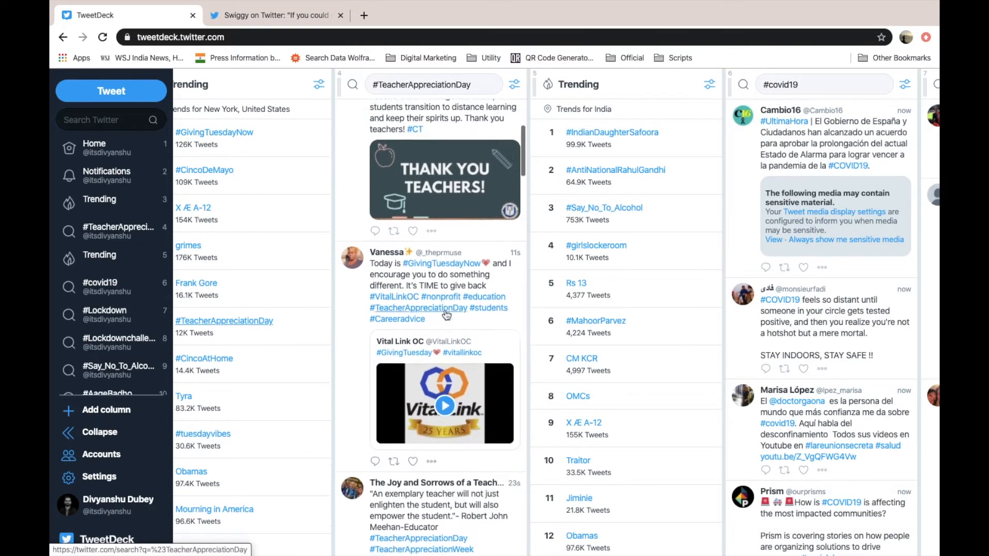
pyautogui.scroll(-3, 446, 315)
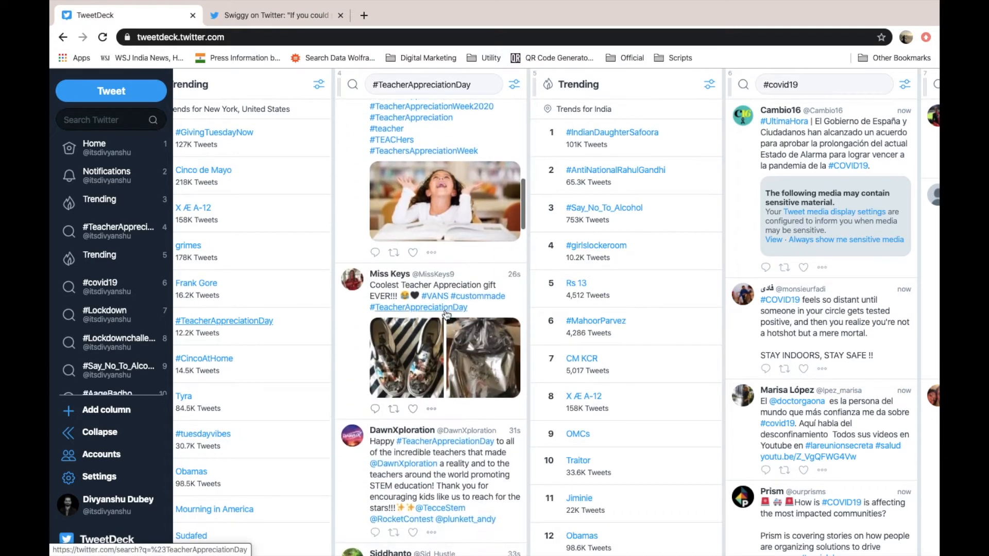
pyautogui.scroll(8, 446, 315)
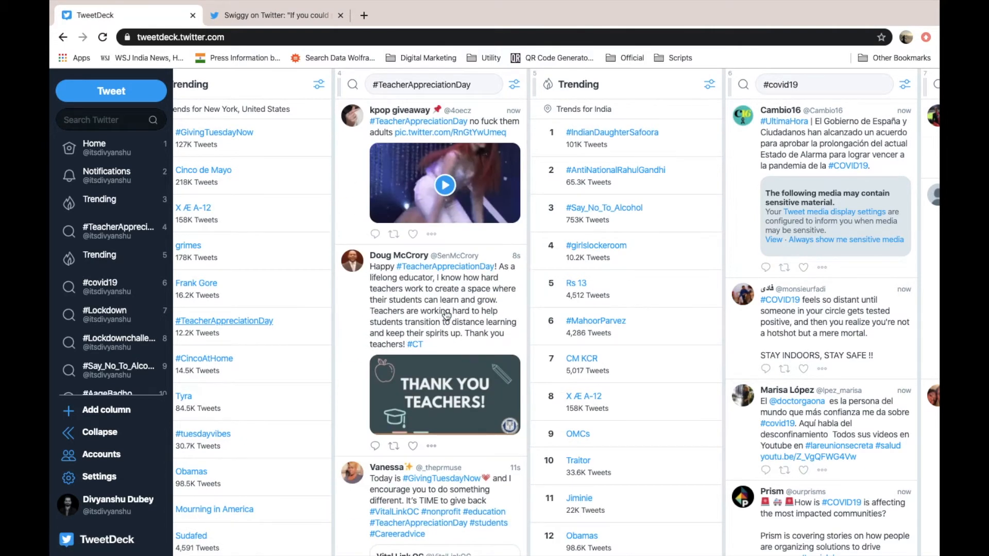
pyautogui.hscroll(-5, 447, 315)
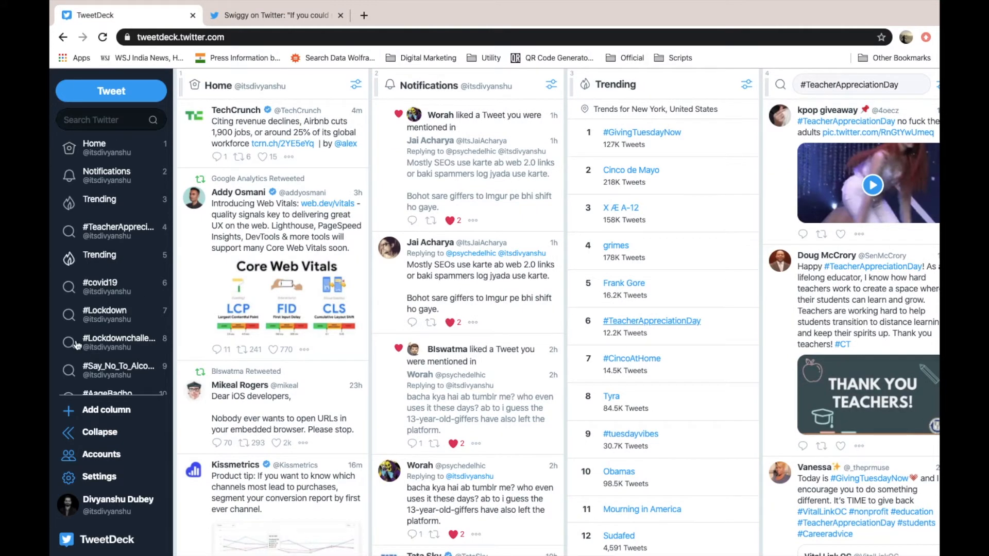
# - View the column types that can be added to the deck, then dismiss the chooser
pyautogui.click(80, 412)
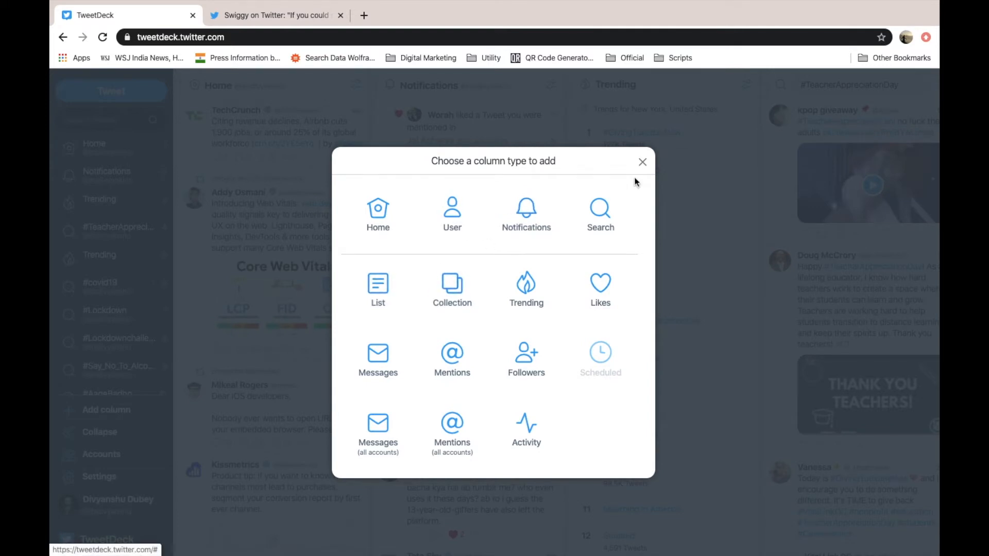
pyautogui.click(642, 162)
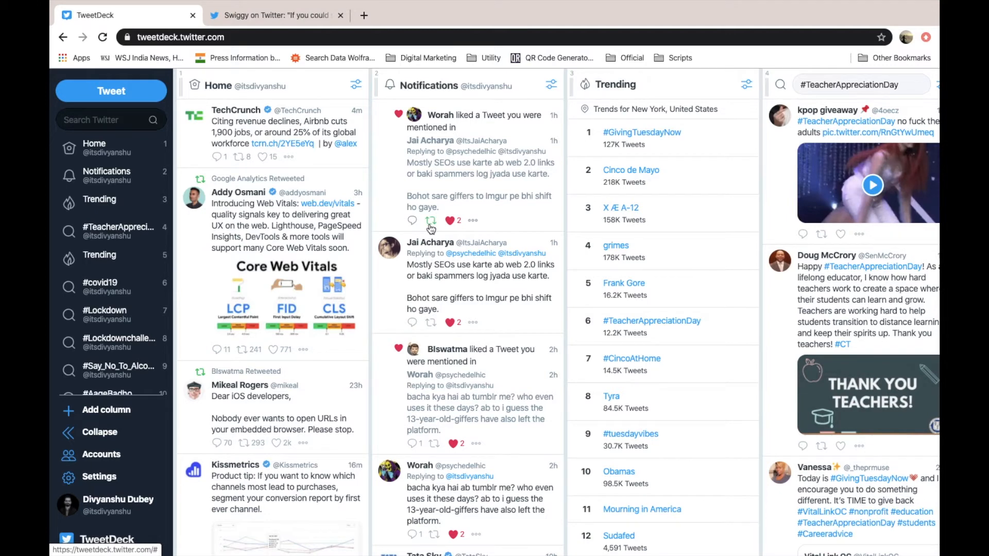
# - Filter the #TeacherAppreciationDay column to tweets geo-tagged near New York, NY
pyautogui.hscroll(3, 640, 164)
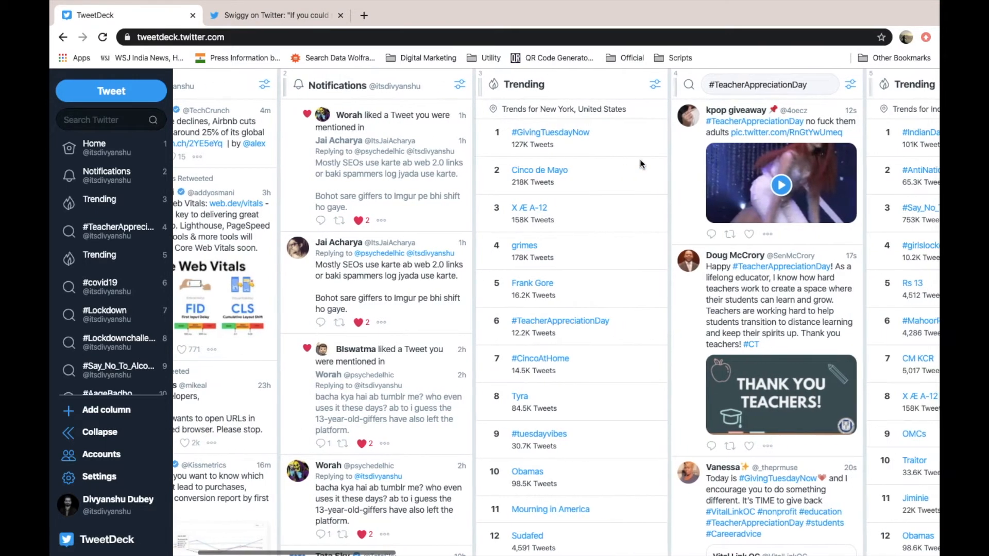
pyautogui.hscroll(8, 640, 159)
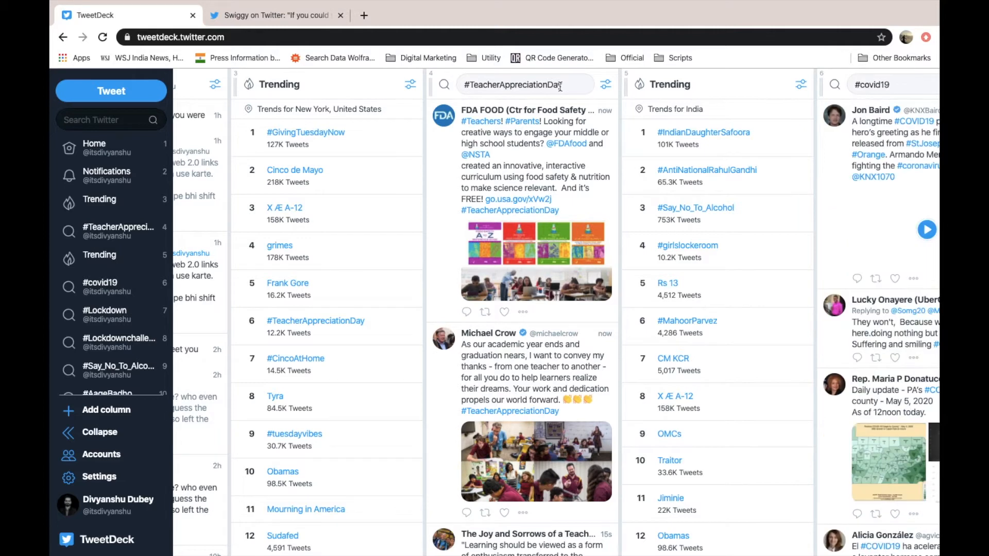
pyautogui.click(607, 87)
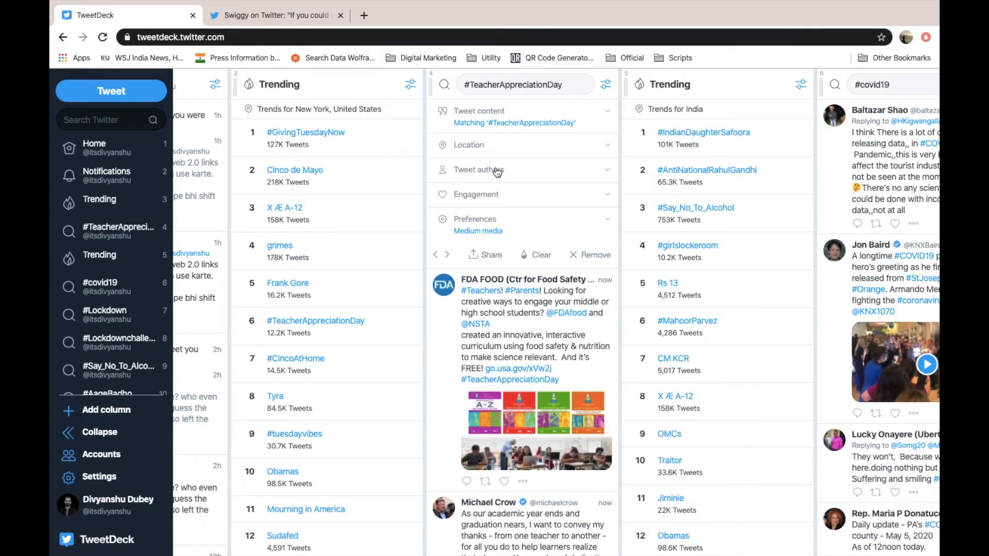
pyautogui.click(508, 150)
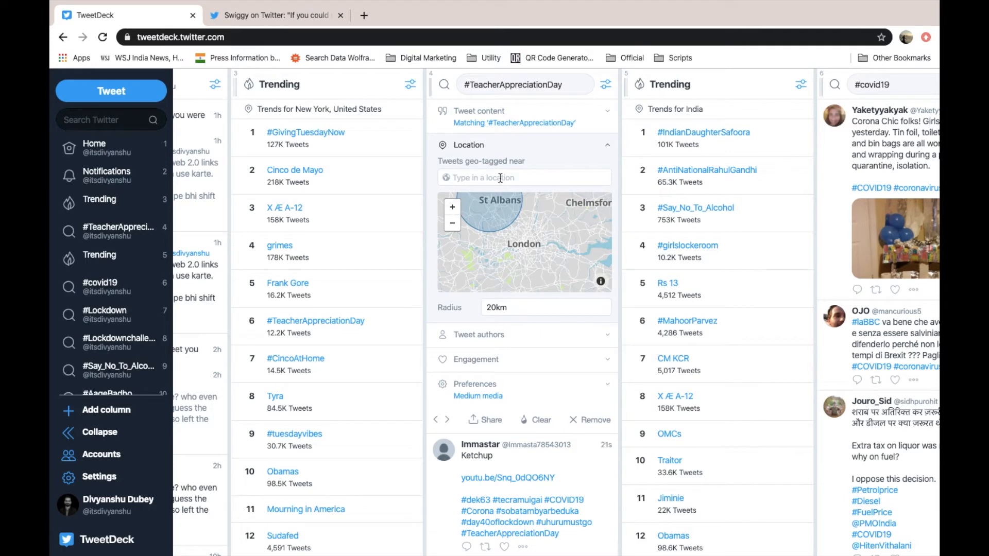
pyautogui.click(500, 177)
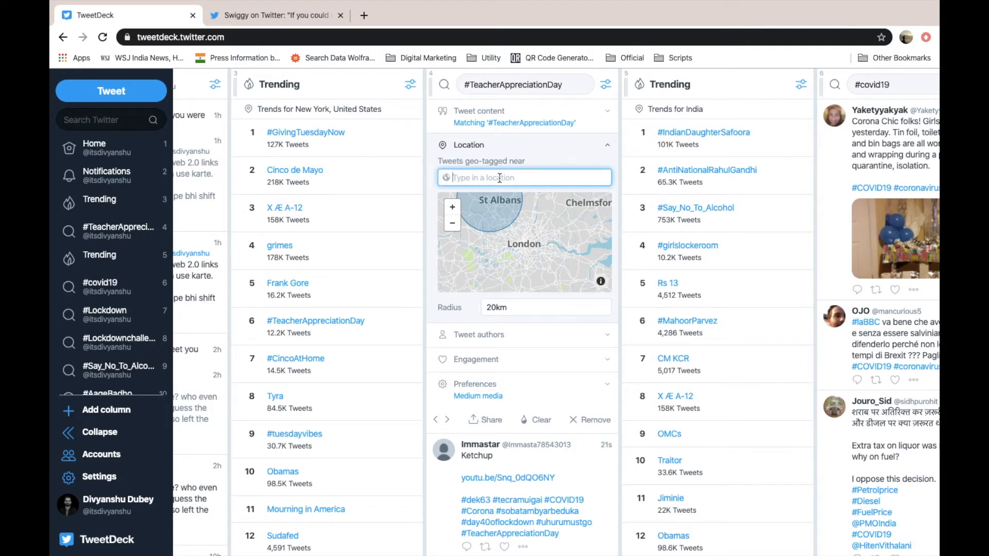
pyautogui.write('New')
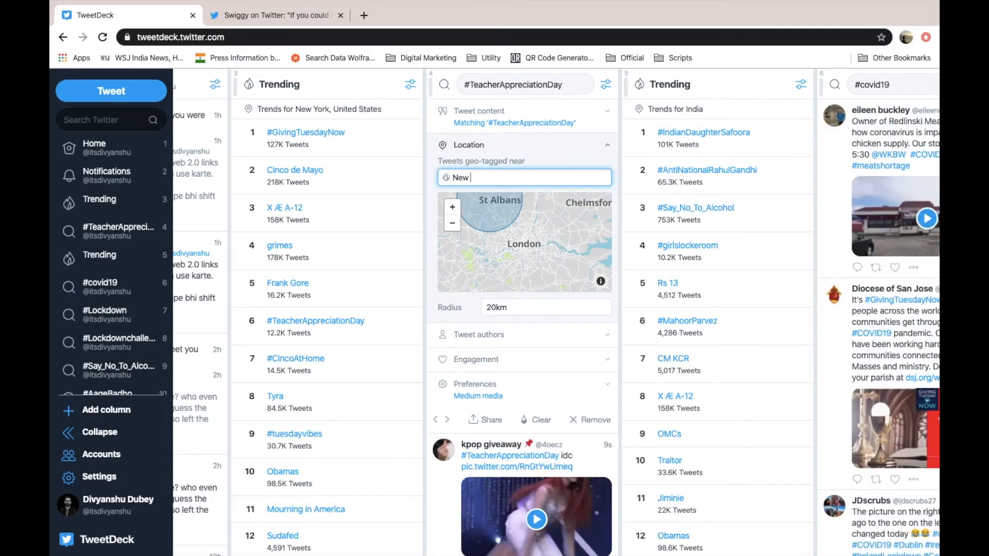
pyautogui.write(' yo')
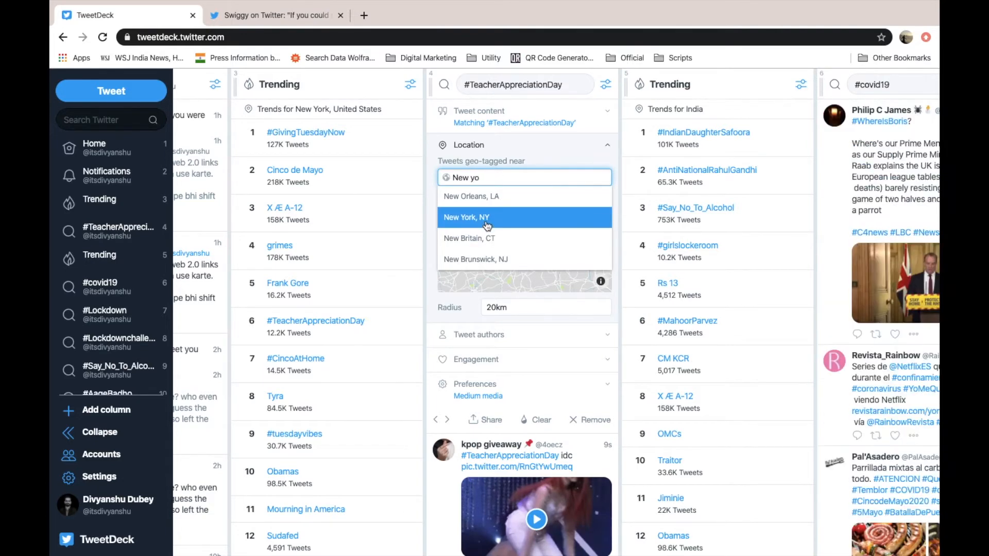
pyautogui.click(487, 217)
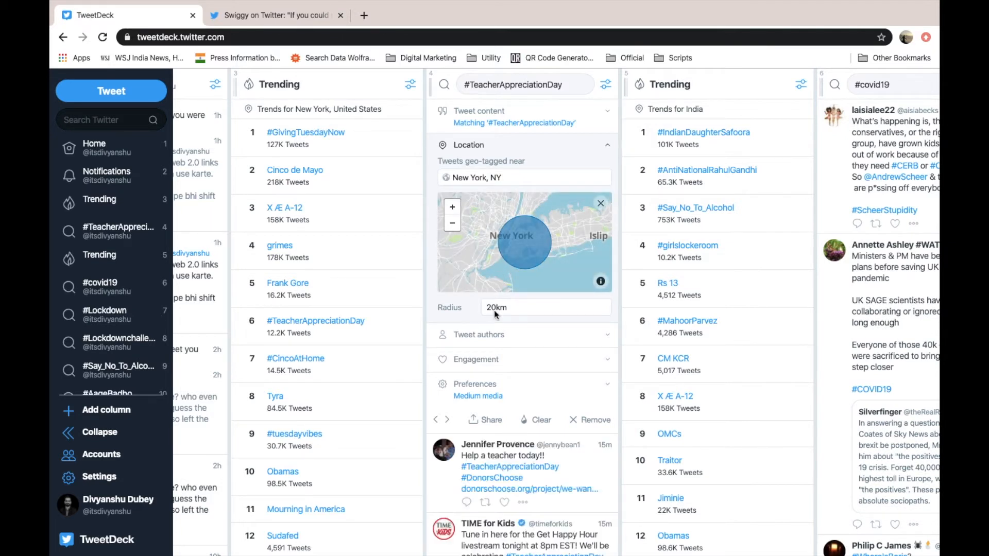
# - Set the location filter's radius to 100km and collapse the location settings
pyautogui.click(515, 307)
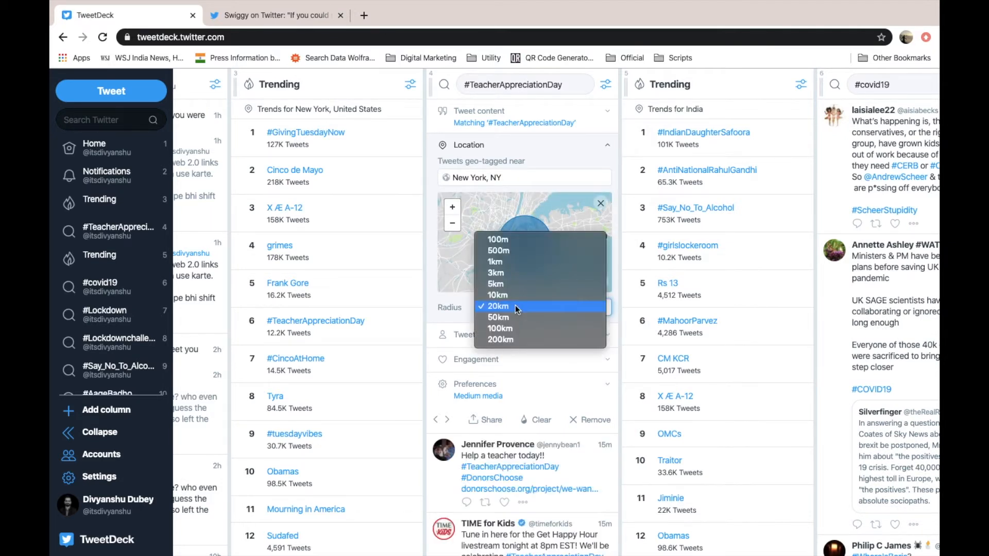
pyautogui.click(513, 317)
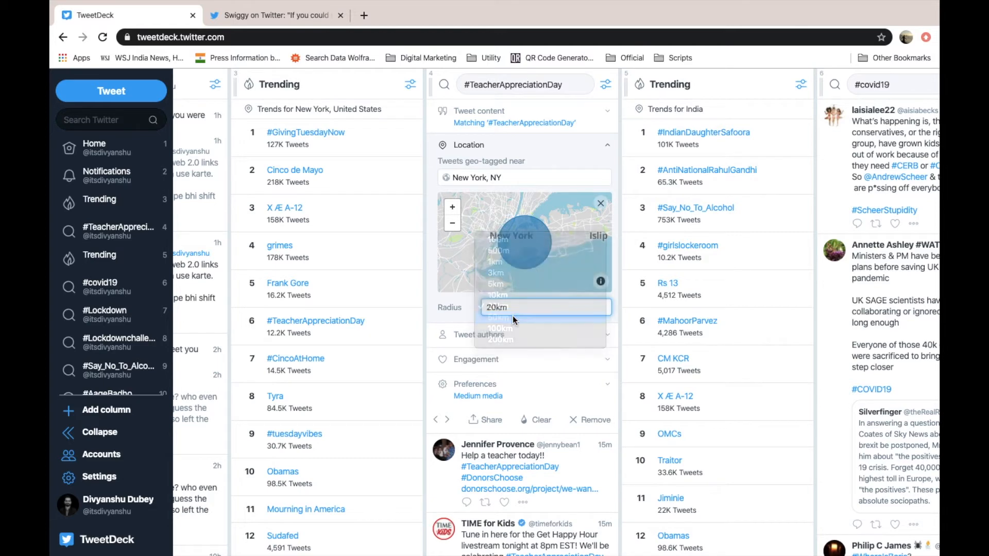
pyautogui.click(509, 310)
pyautogui.click(509, 318)
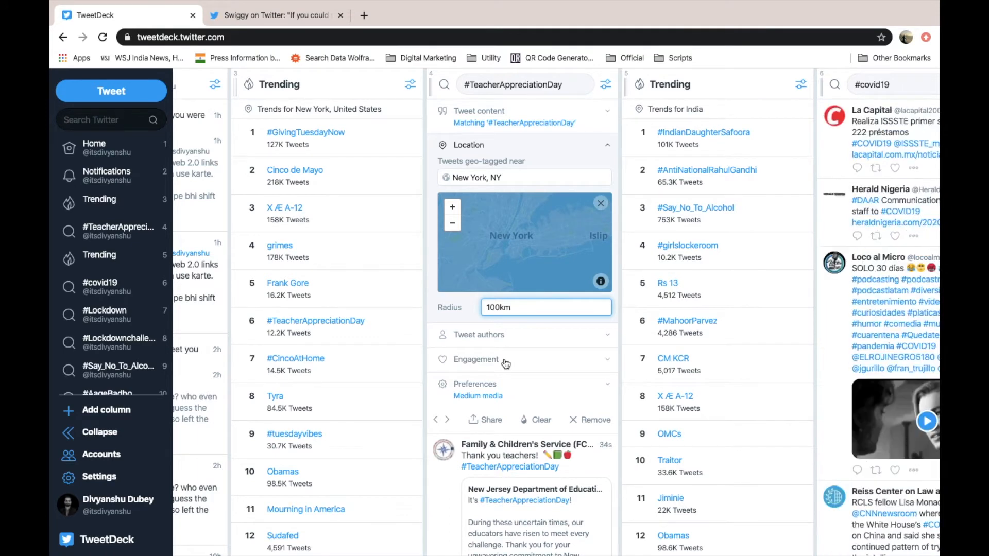
pyautogui.click(607, 150)
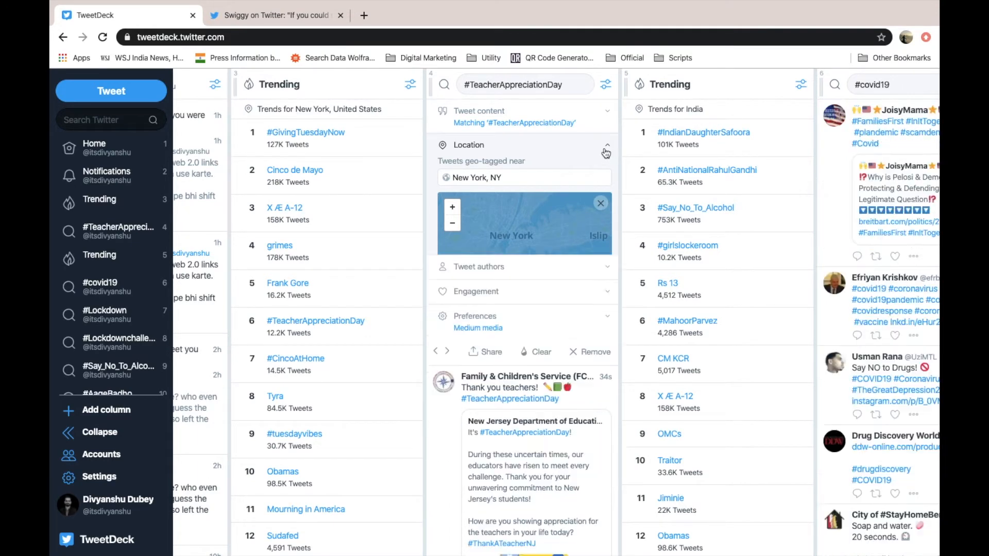
# - Examine the location-filtered tweets in the #TeacherAppreciationDay column
pyautogui.scroll(-10, 509, 359)
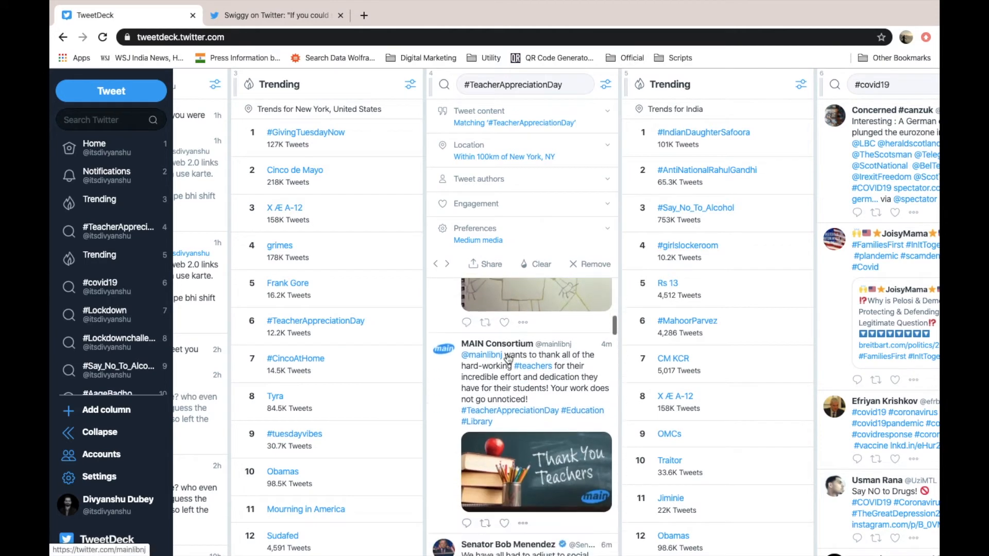
pyautogui.scroll(-10, 509, 359)
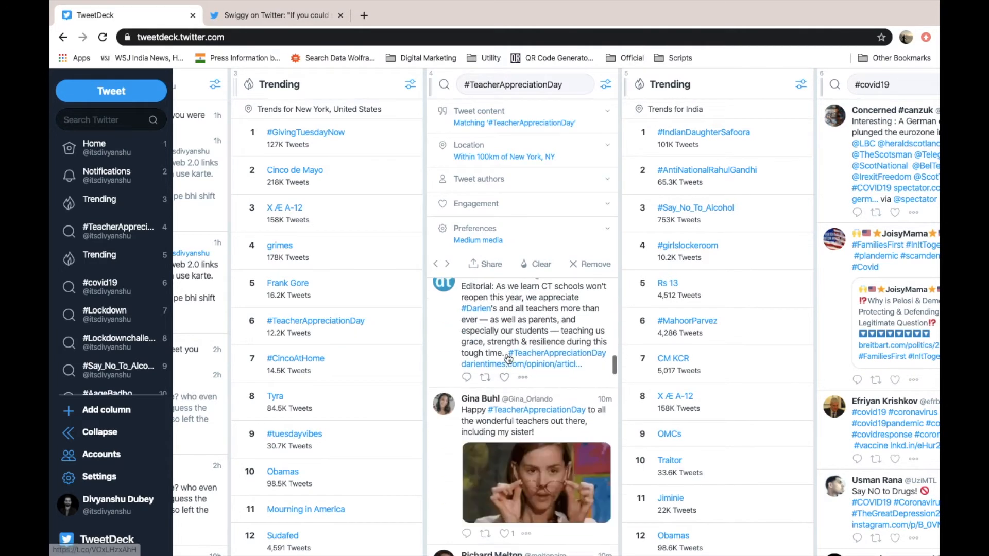
pyautogui.scroll(-5, 509, 359)
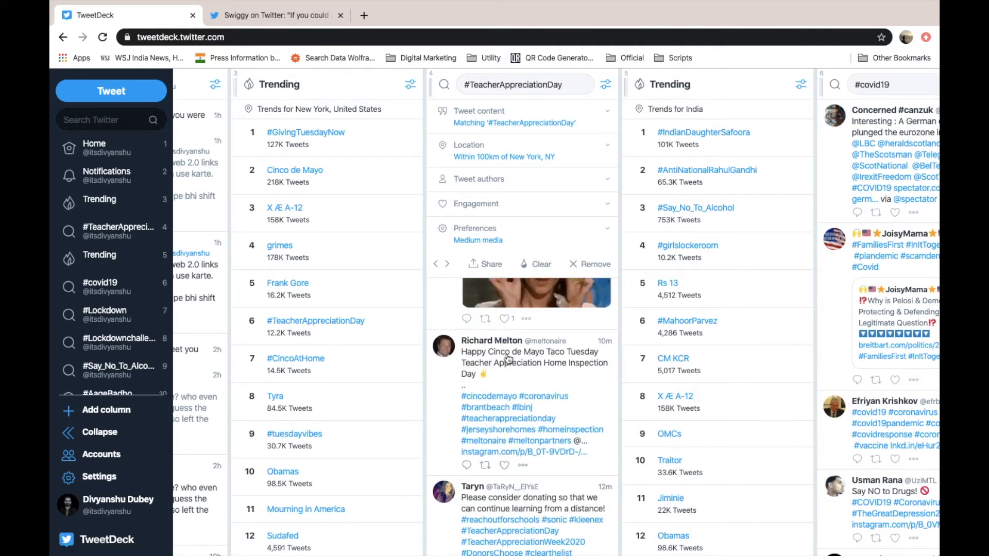
pyautogui.scroll(15, 509, 359)
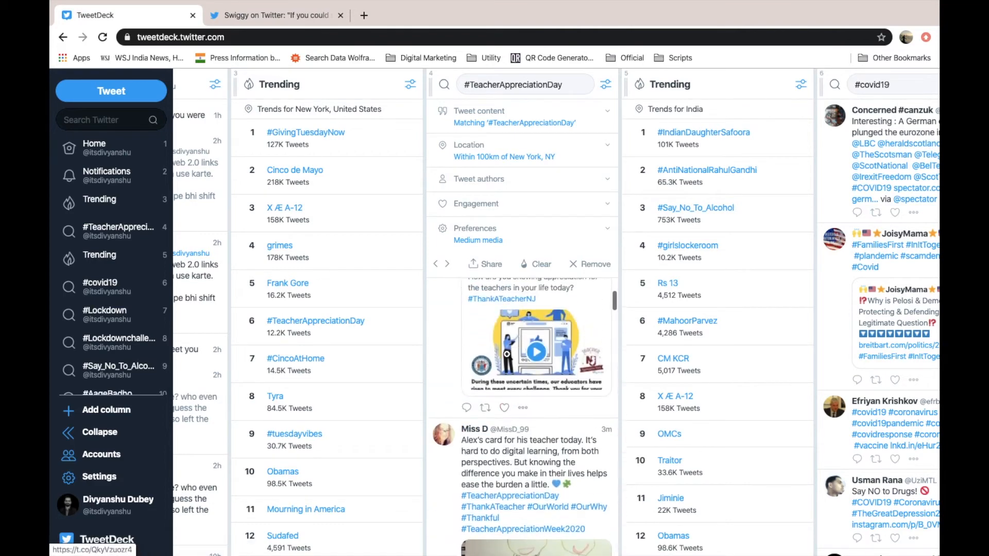
pyautogui.scroll(-2, 507, 355)
pyautogui.scroll(3, 507, 355)
pyautogui.scroll(-6, 507, 354)
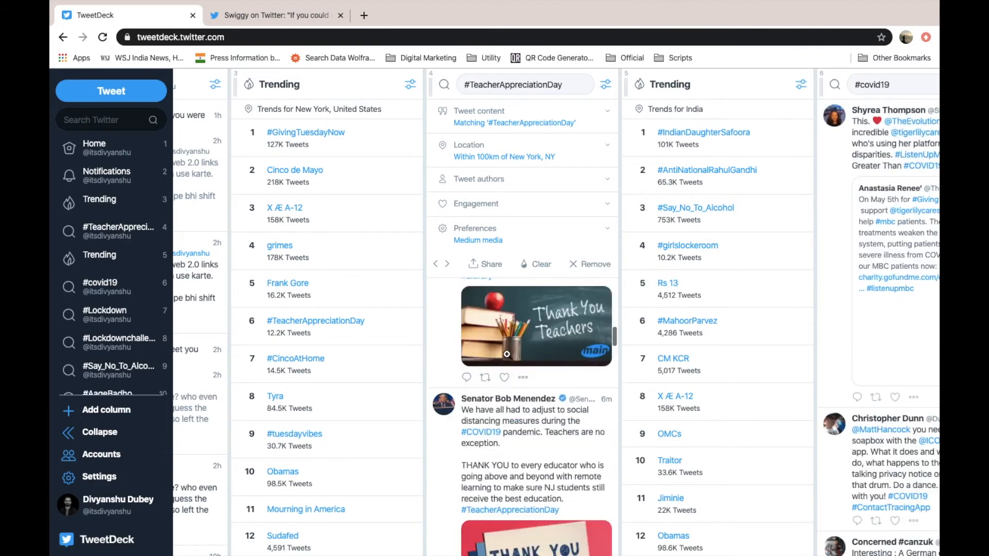
pyautogui.scroll(-5, 507, 355)
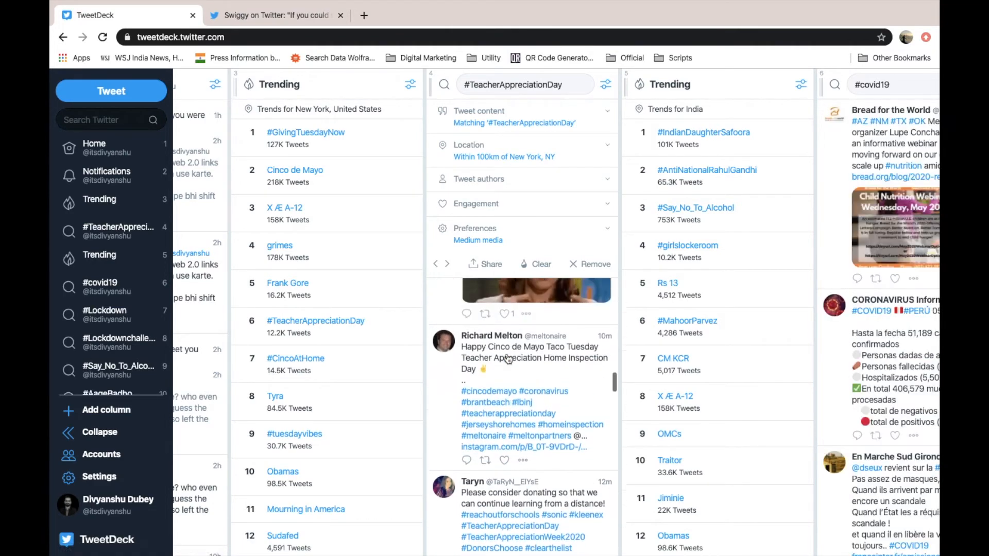
# - View the details of the Cinco de Mayo Taco Tuesday tweet, then return to the #TeacherAppreciationDay column
pyautogui.click(509, 359)
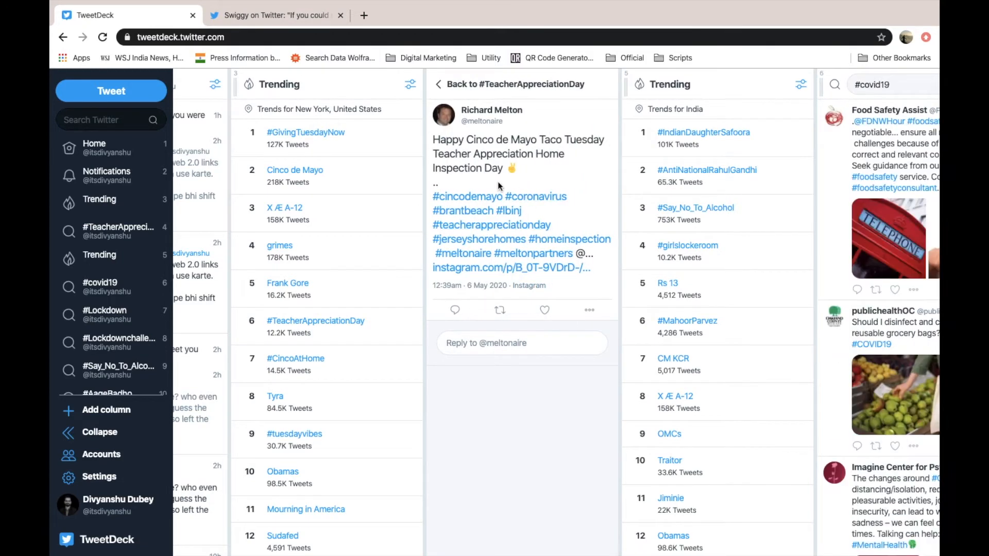
pyautogui.hscroll(-5, 498, 181)
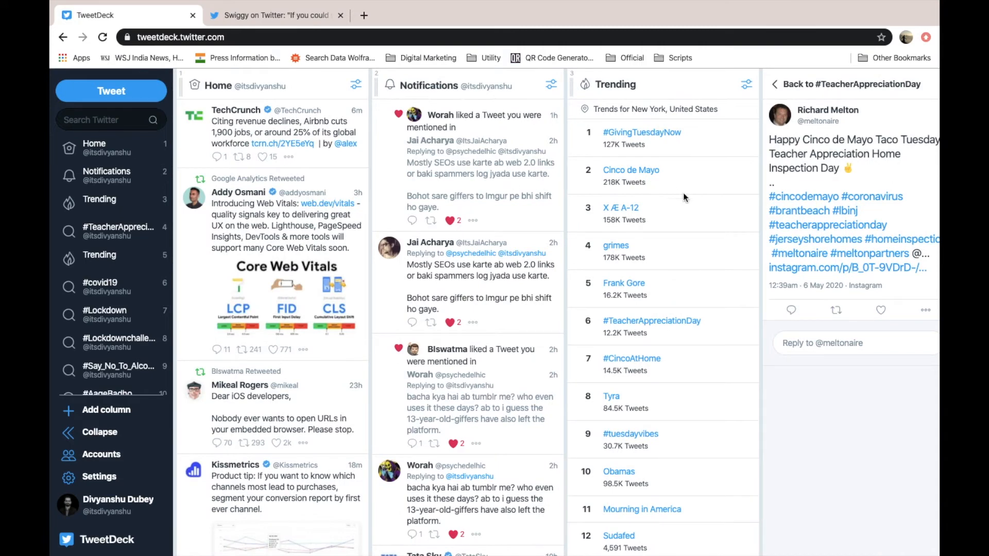
pyautogui.hscroll(4, 536, 200)
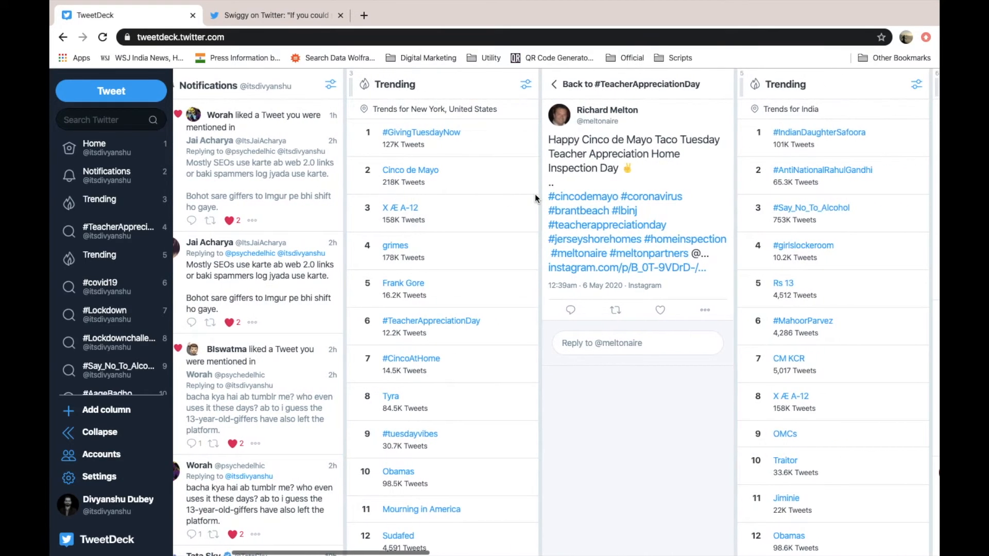
pyautogui.click(555, 84)
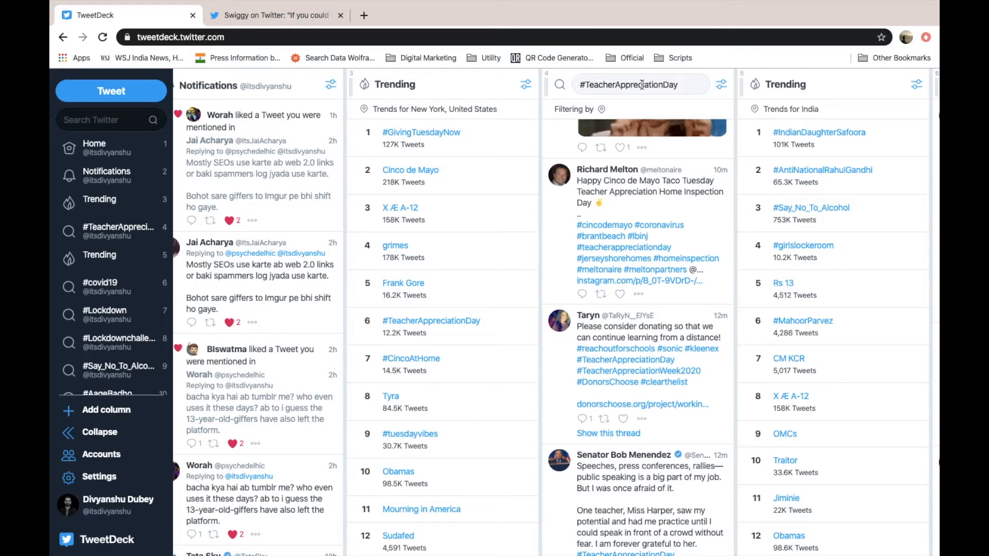
pyautogui.hscroll(5, 763, 193)
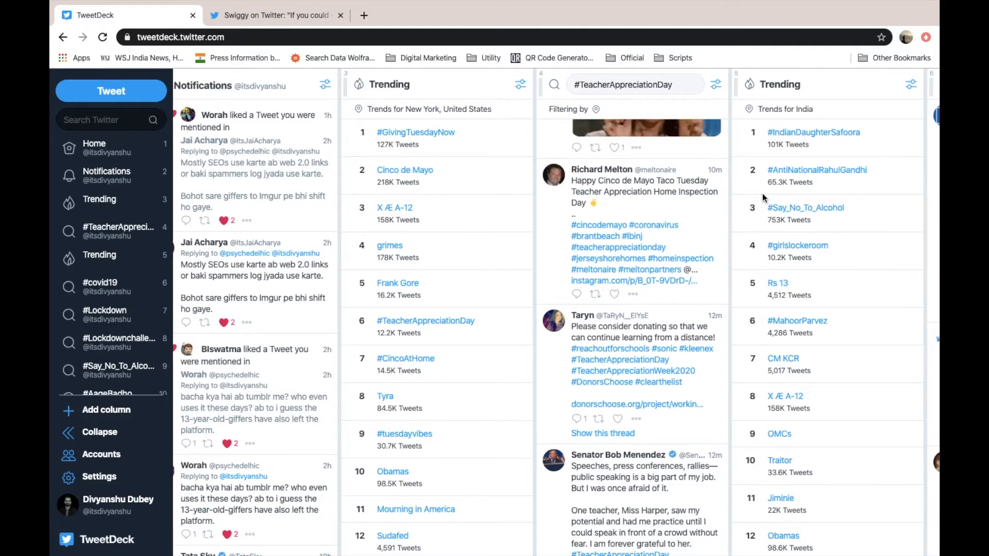
pyautogui.hscroll(5, 762, 193)
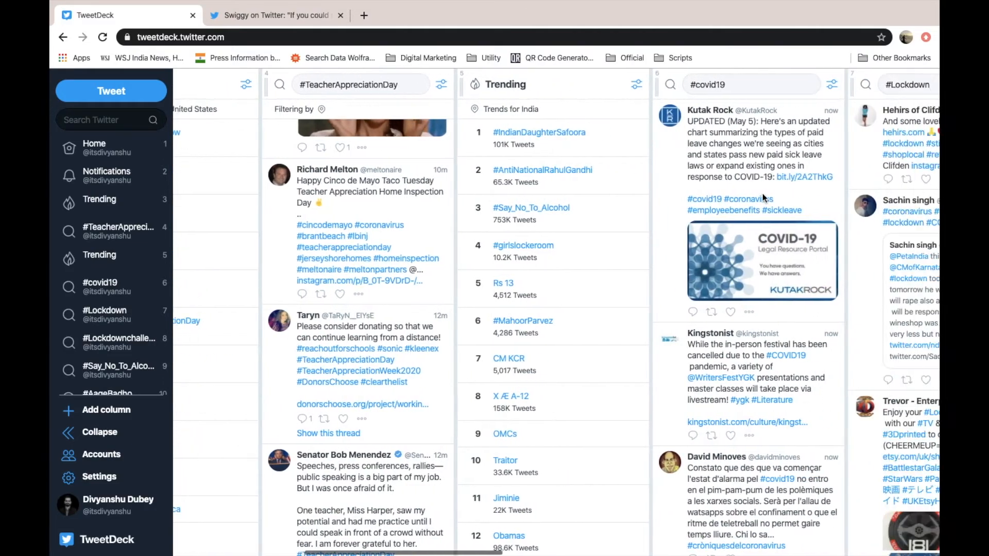
pyautogui.hscroll(-5, 763, 193)
pyautogui.hscroll(8, 762, 194)
pyautogui.hscroll(-10, 762, 193)
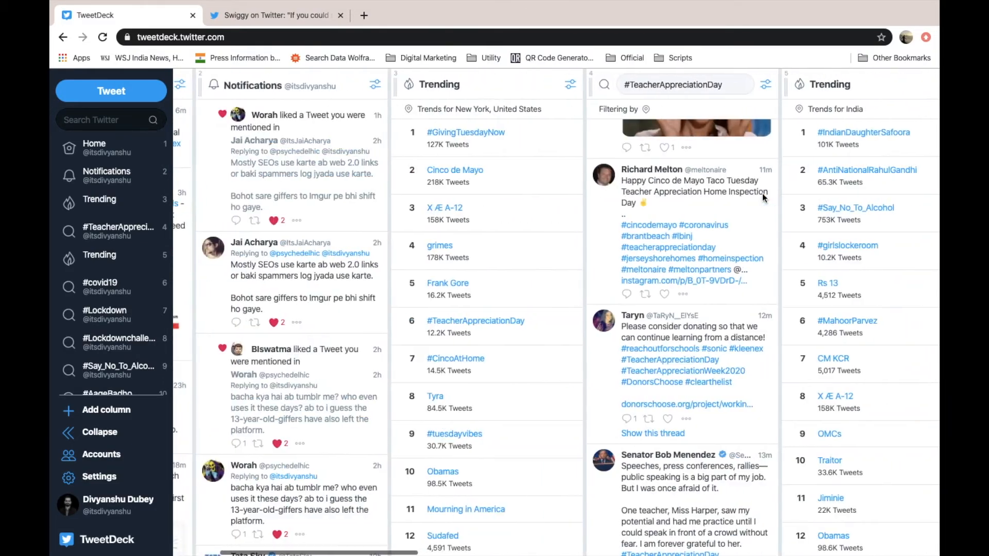
# - Jump to the #covid19 column, examine its stream of recent tweets, and return to the Home column
pyautogui.hscroll(3, 763, 193)
pyautogui.hscroll(-6, 763, 193)
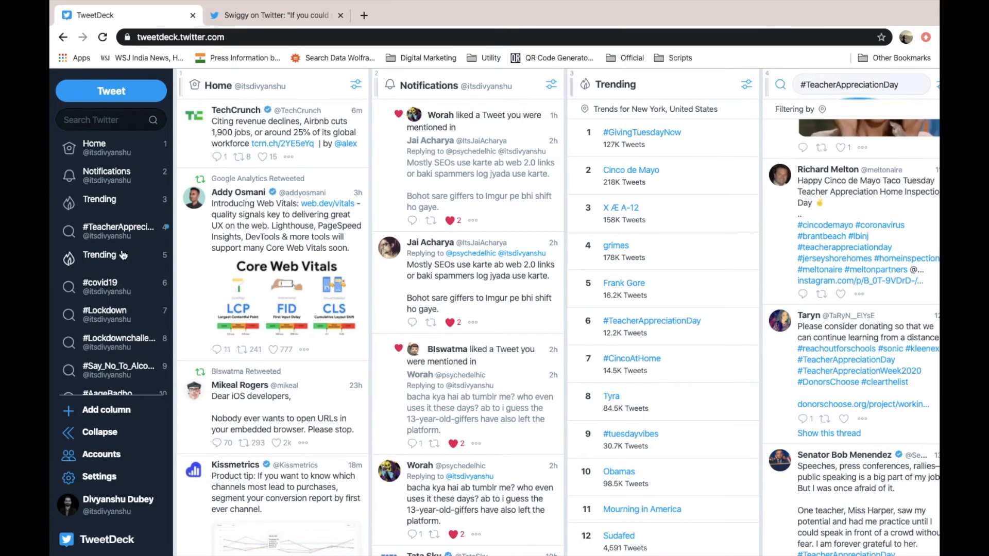
pyautogui.scroll(-3, 122, 254)
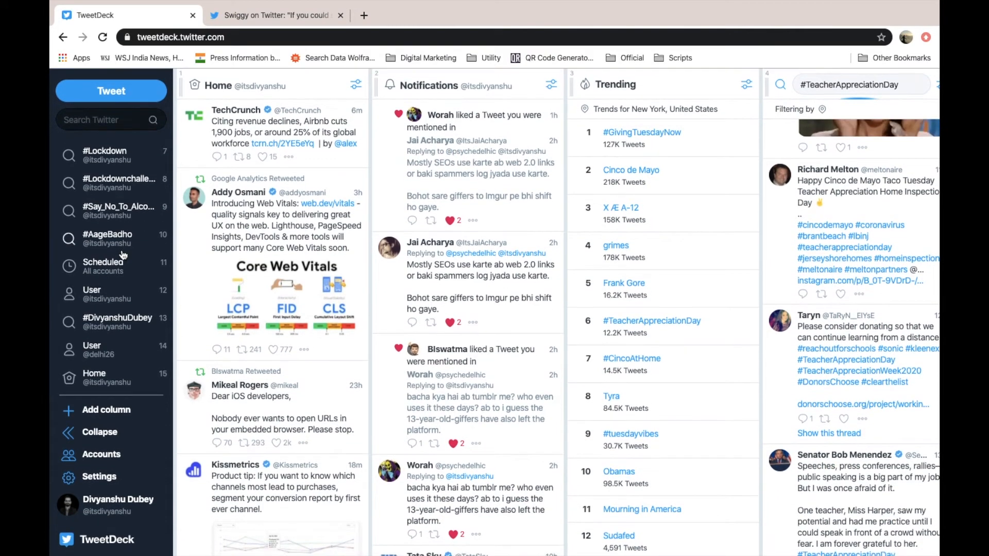
pyautogui.scroll(4, 121, 252)
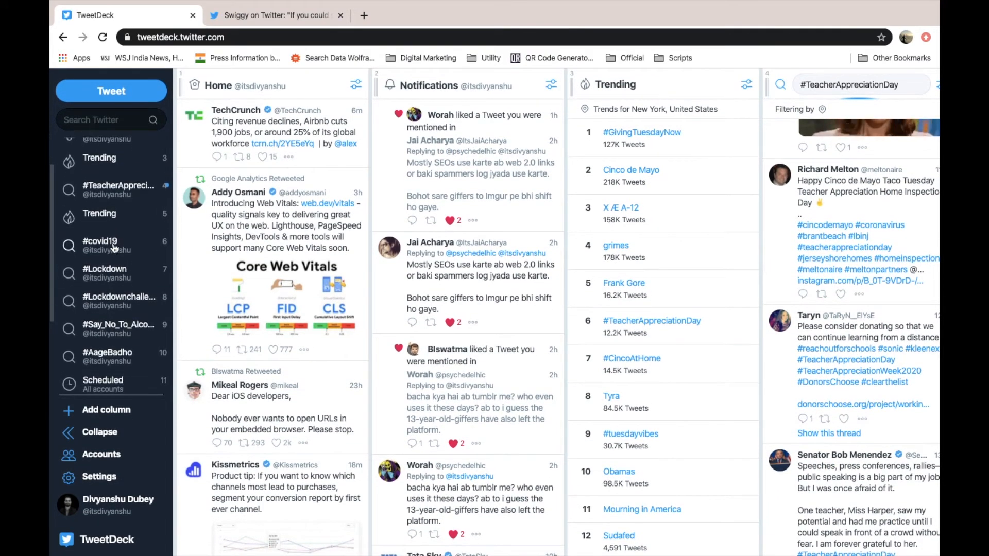
pyautogui.click(114, 248)
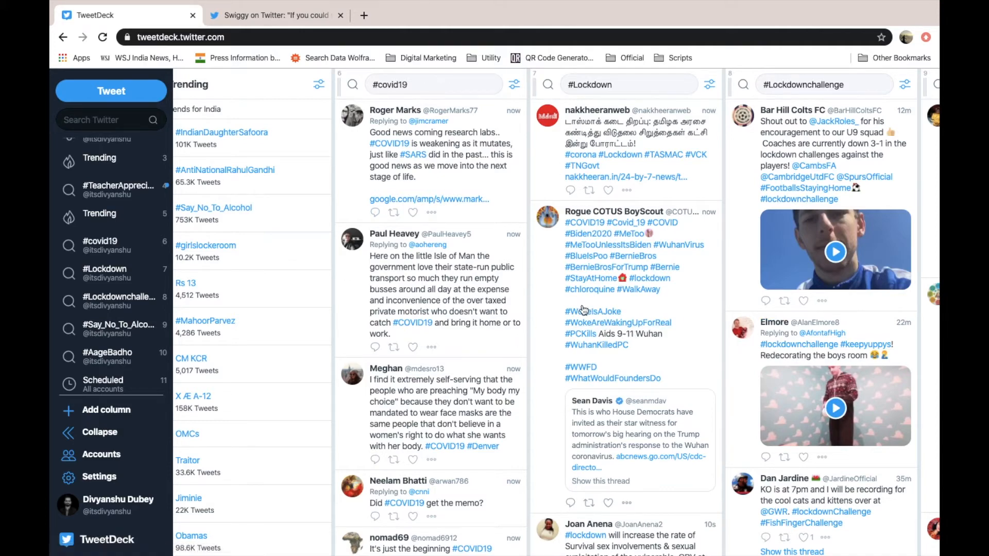
pyautogui.scroll(-5, 479, 313)
pyautogui.scroll(-15, 479, 313)
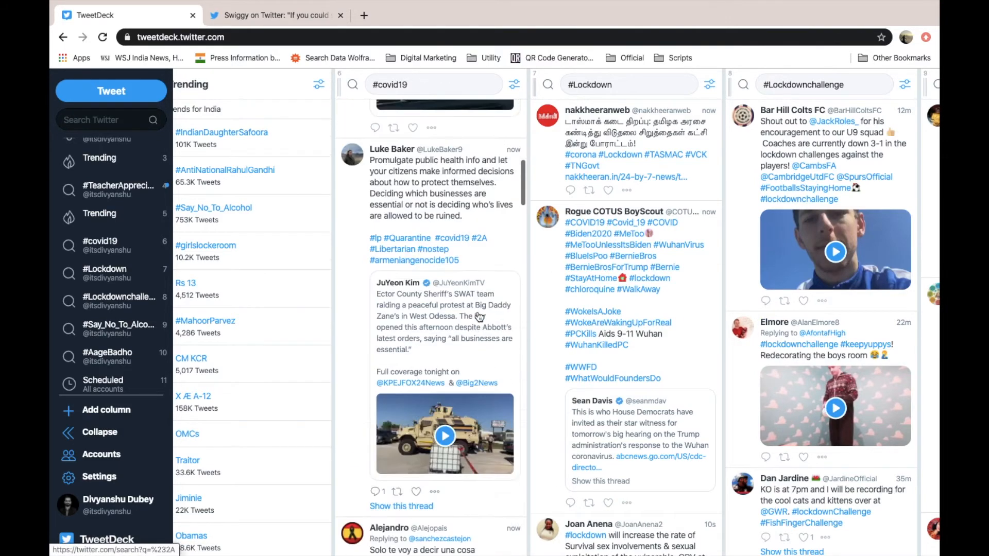
pyautogui.scroll(-10, 478, 315)
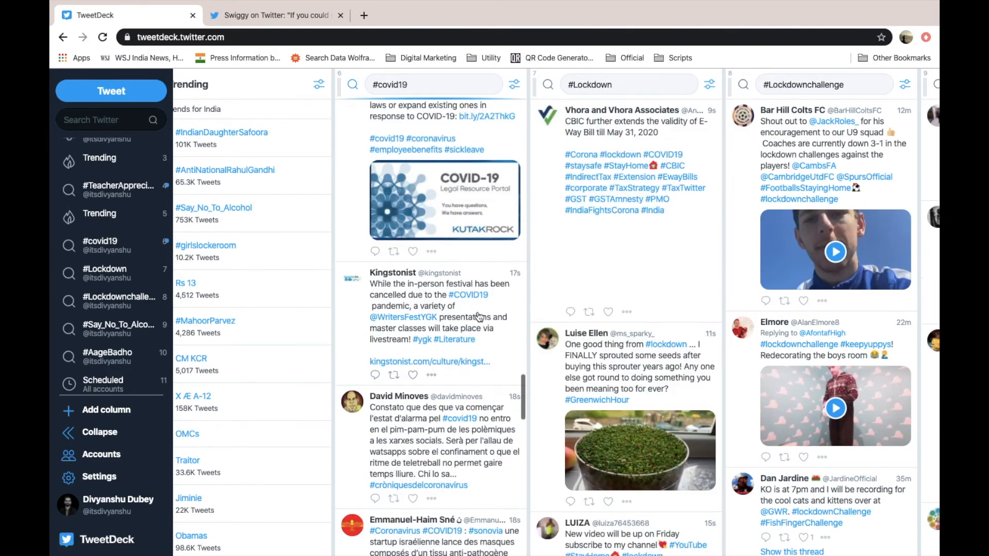
pyautogui.scroll(20, 479, 316)
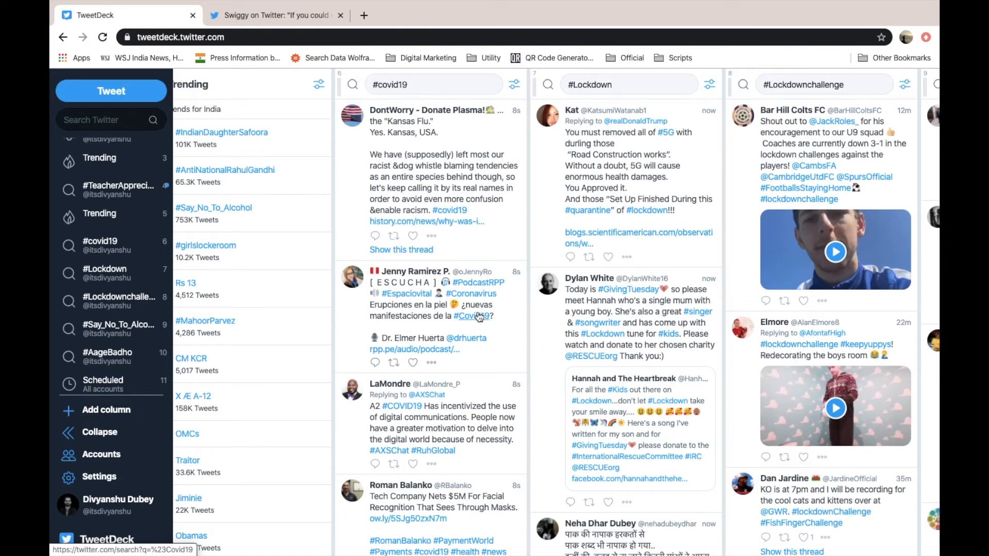
pyautogui.hscroll(-15, 326, 282)
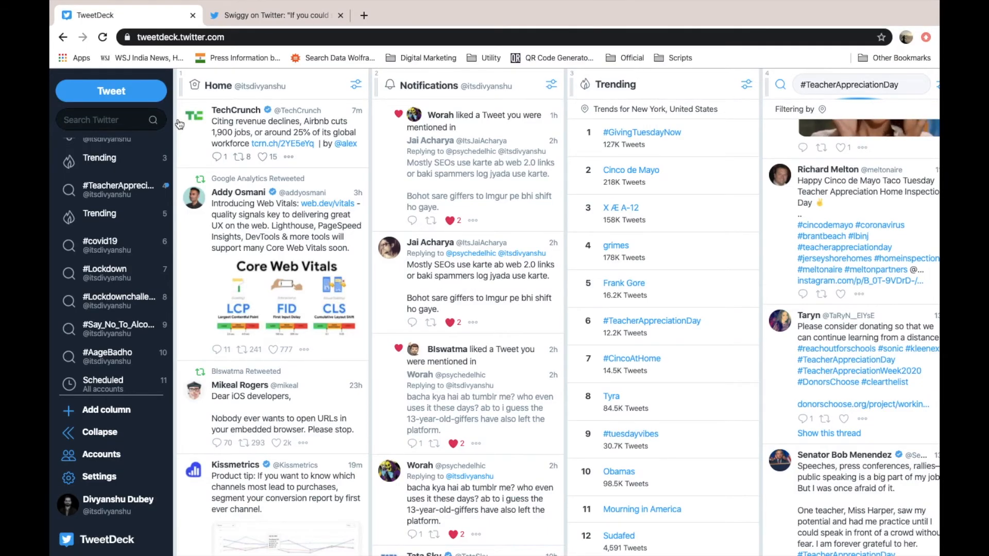
# - Compose a new tweet reading "type your tweet" and open its scheduling options
pyautogui.click(123, 97)
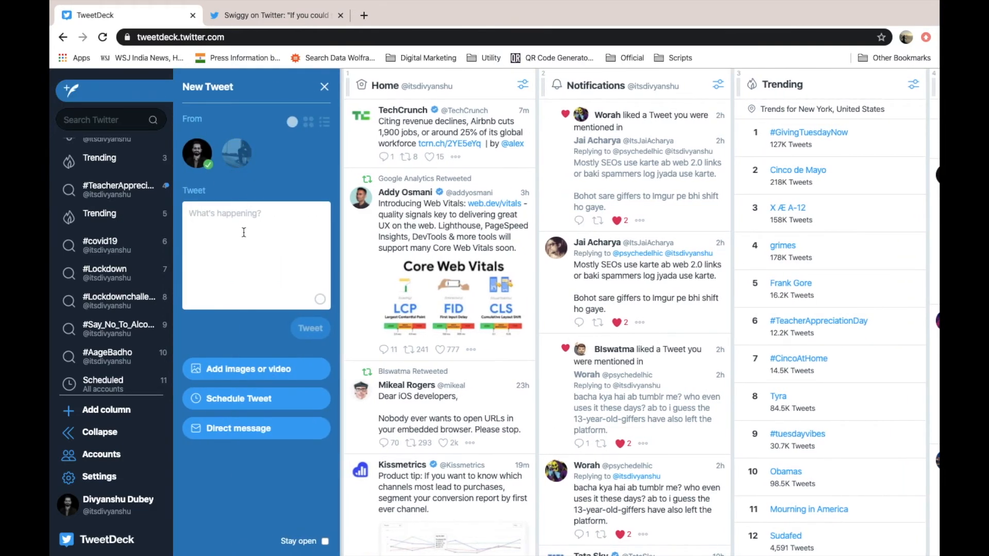
pyautogui.write('type your tweet')
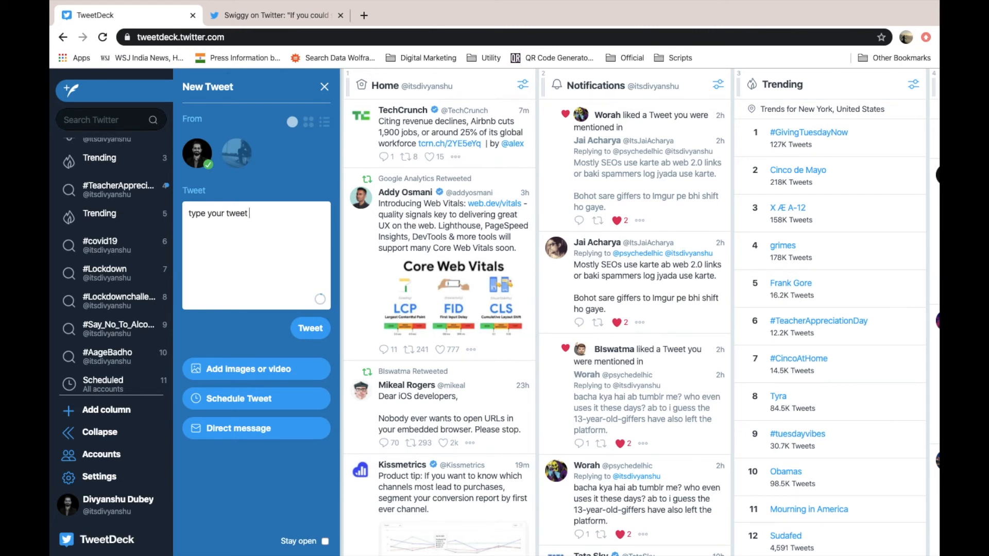
pyautogui.click(262, 399)
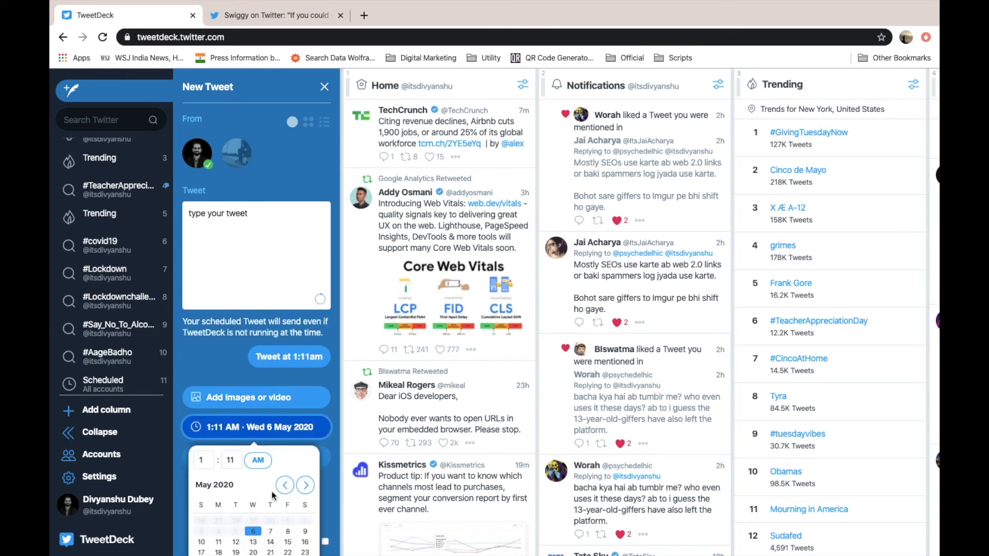
# - Try 14 May 2020 and 30 May 2020 as the tweet's scheduled date
pyautogui.scroll(-1, 271, 491)
pyautogui.click(272, 511)
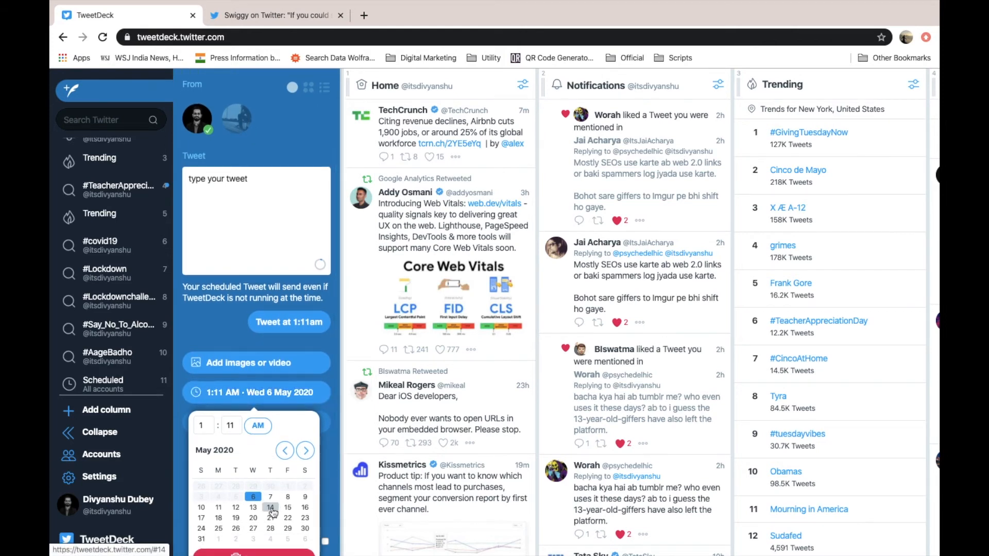
pyautogui.scroll(-1, 301, 516)
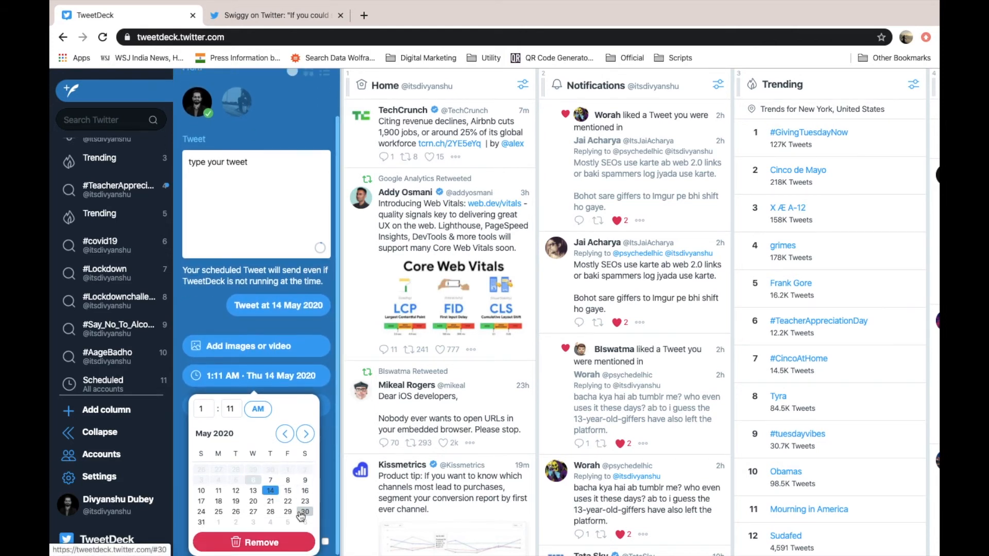
pyautogui.click(306, 515)
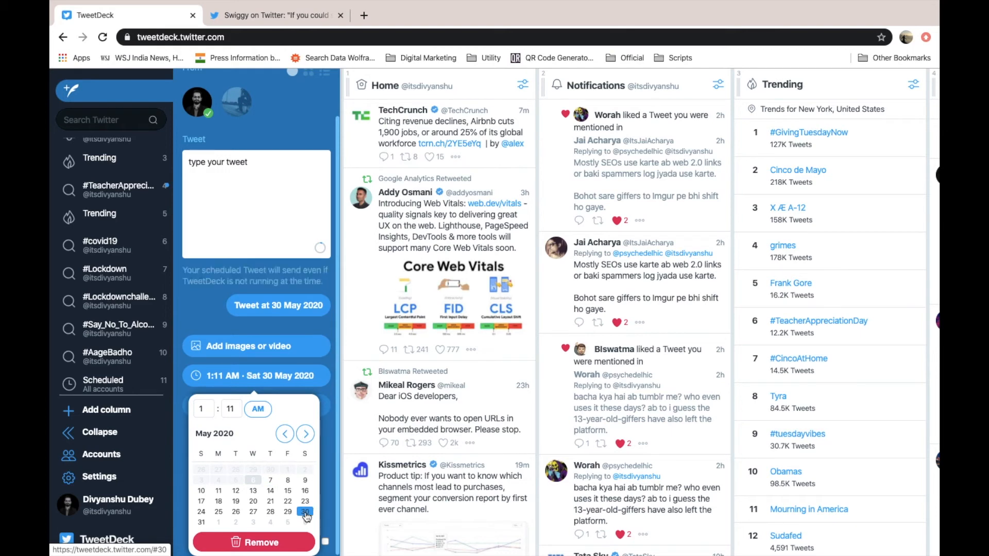
# - Set the tweet's scheduled date to 15 August 2020 and submit the scheduled tweet
pyautogui.click(305, 434)
pyautogui.doubleClick(305, 435)
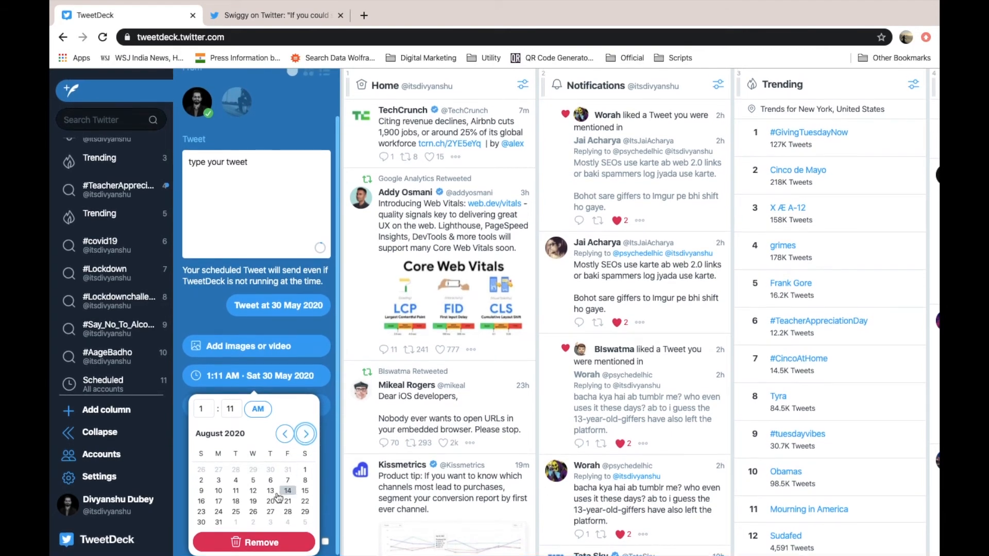
pyautogui.click(305, 491)
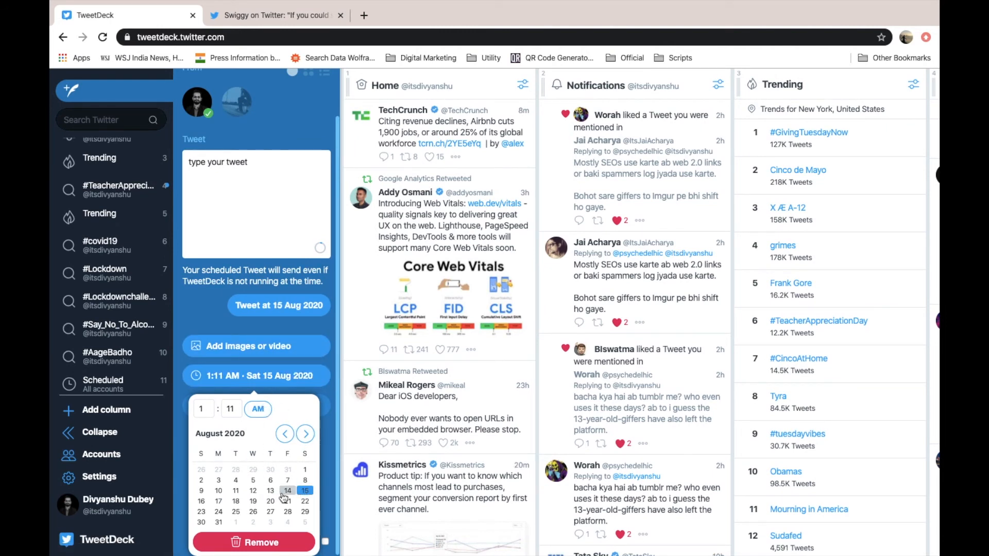
pyautogui.click(276, 232)
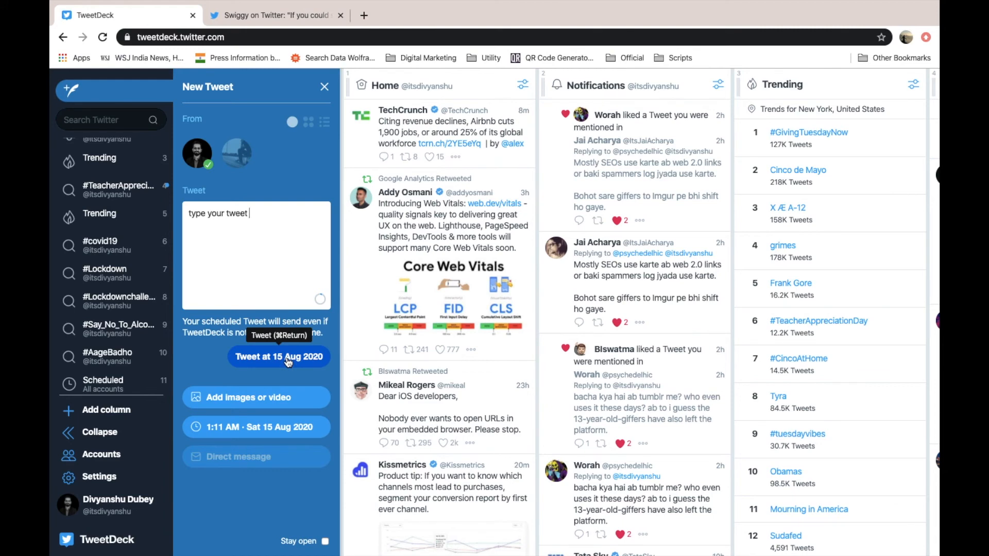
pyautogui.click(287, 361)
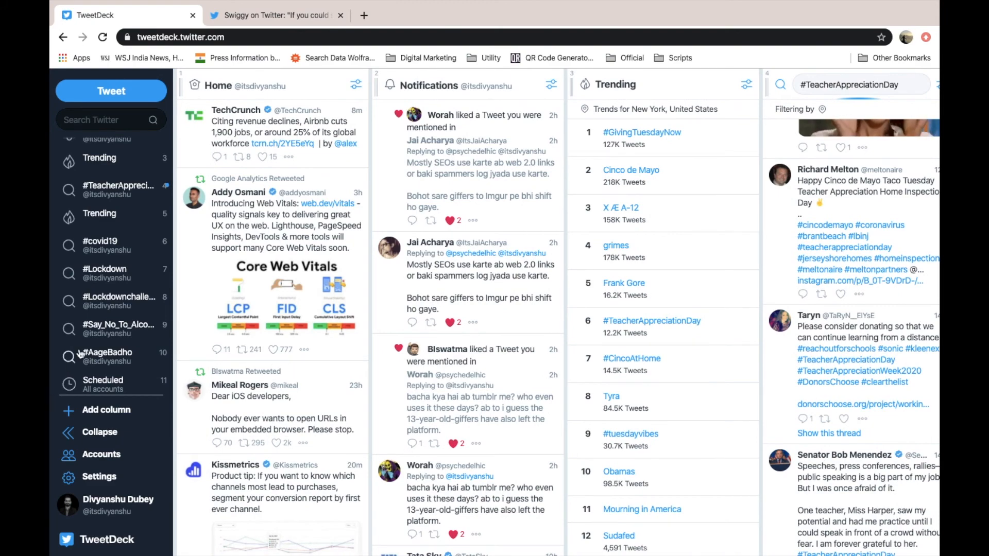
# - Delete the "type your tweet" entry from the Scheduled column and return to the Home column
pyautogui.click(139, 381)
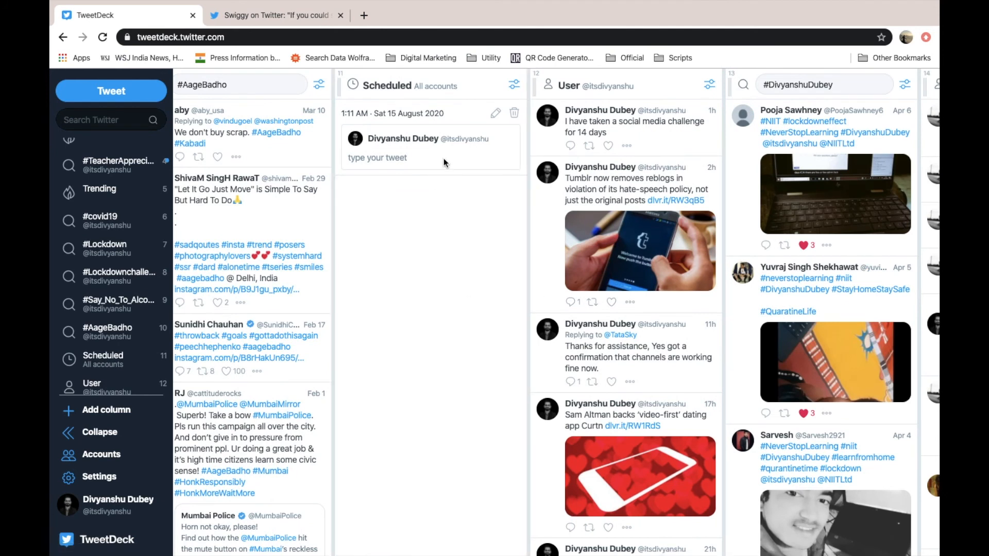
pyautogui.click(514, 113)
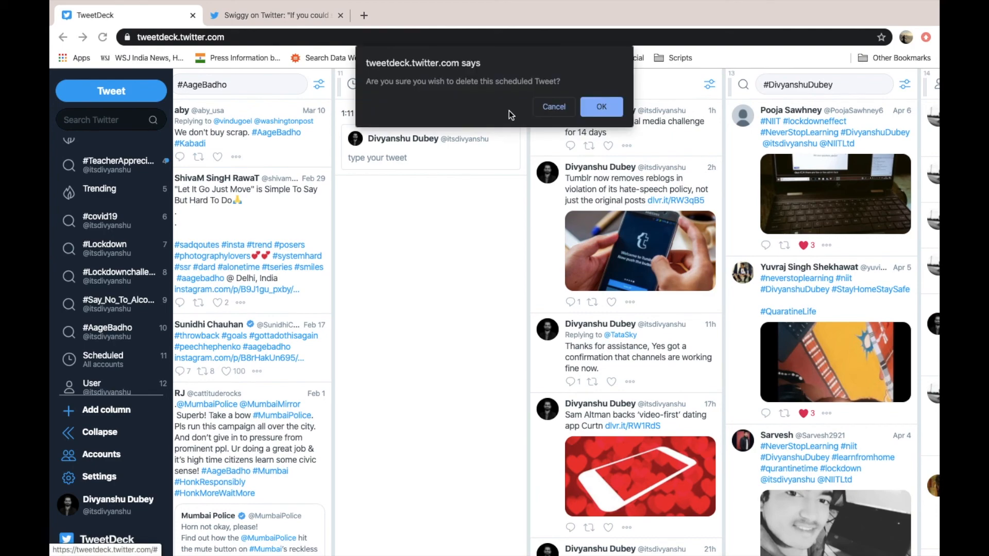
pyautogui.click(608, 107)
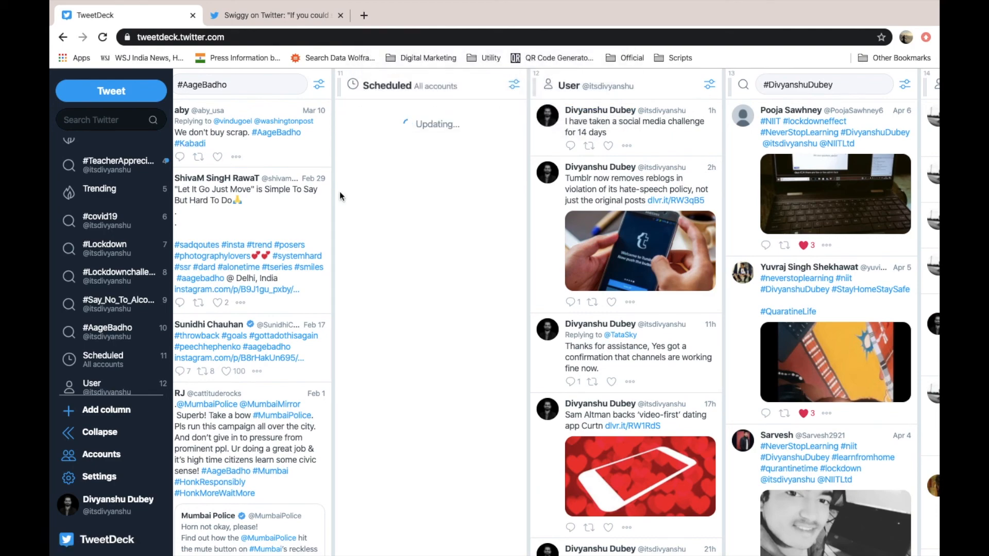
pyautogui.hscroll(-20, 340, 196)
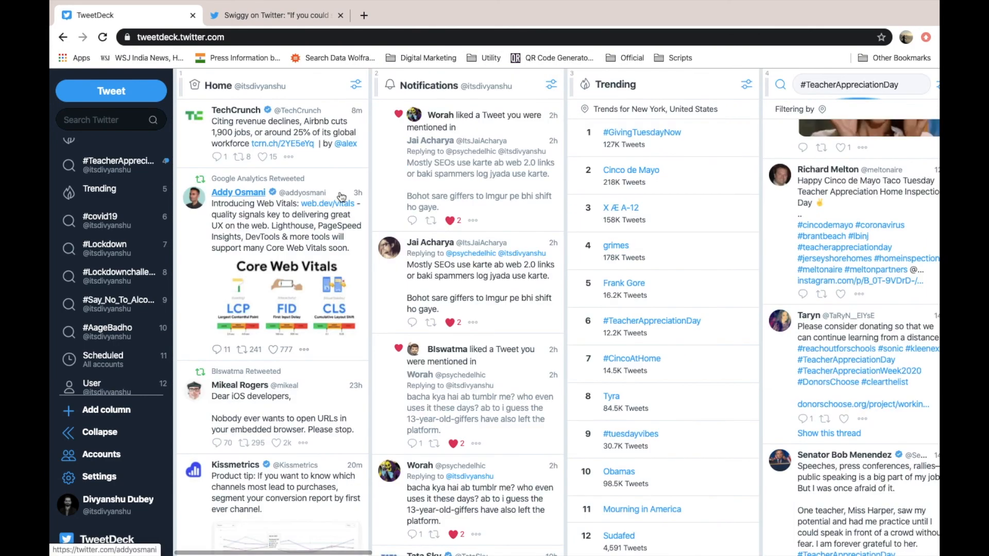